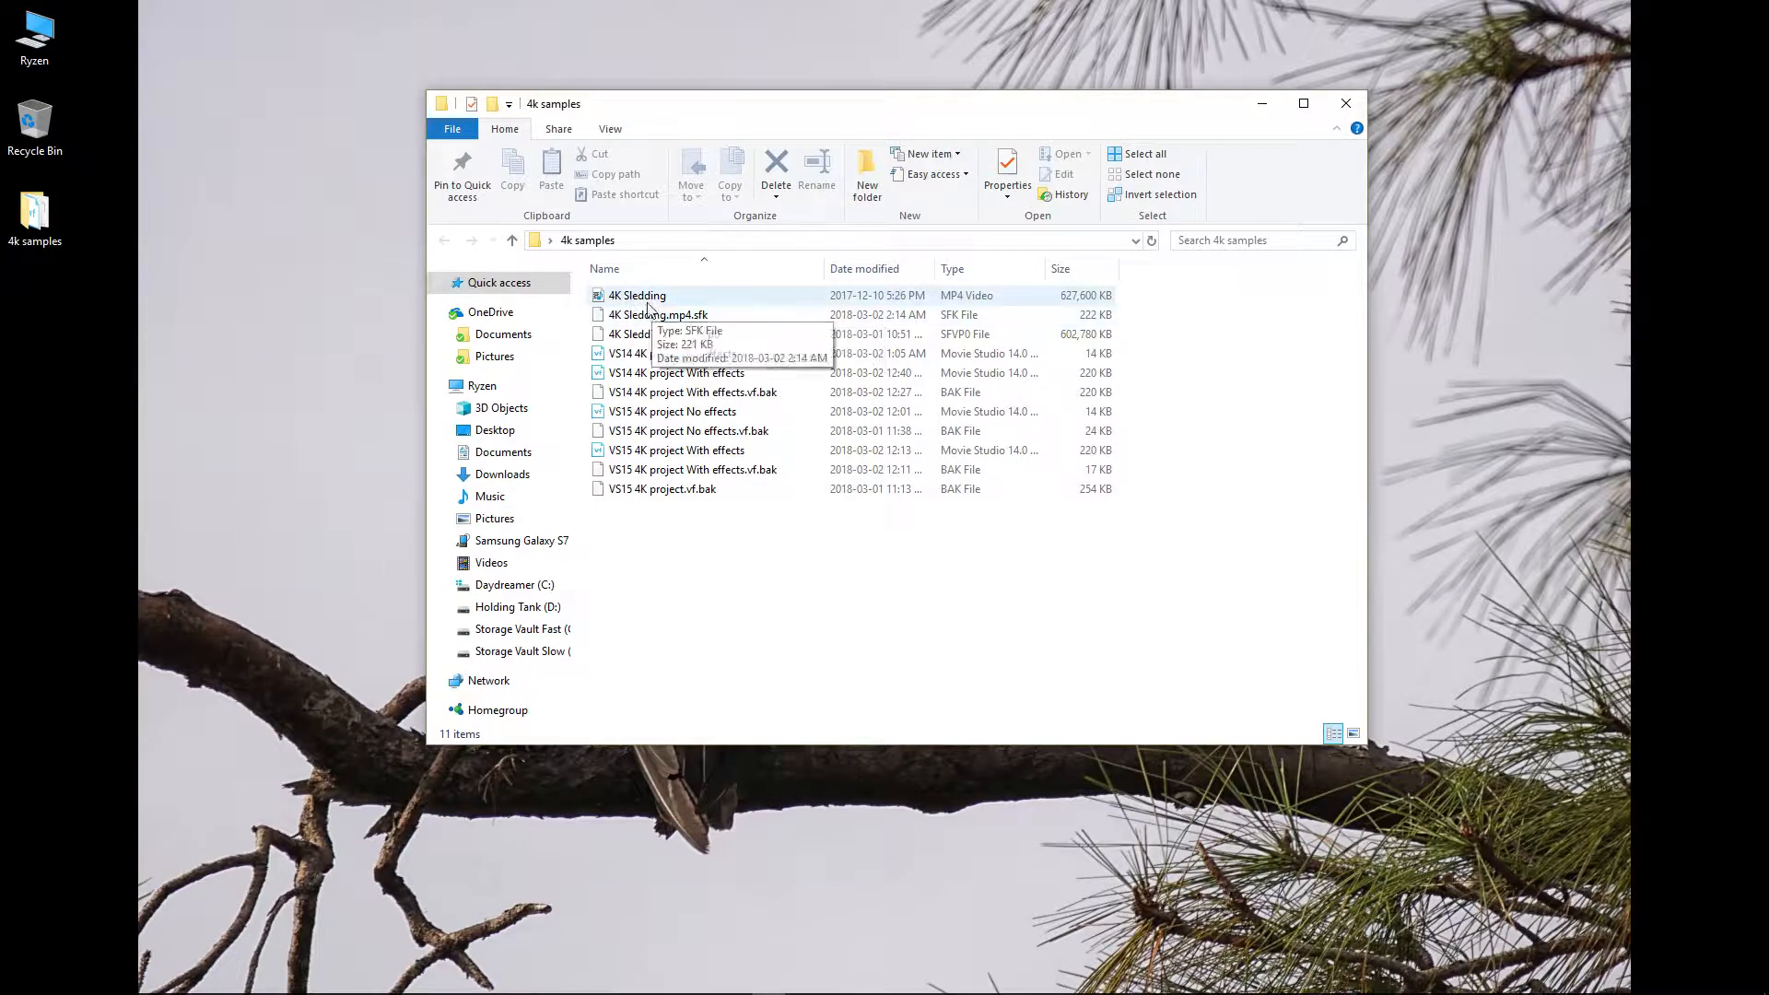
Check the 4K Sledding clip's resolution and frame rate in its file Properties Details.
right_click(647, 298)
click(731, 626)
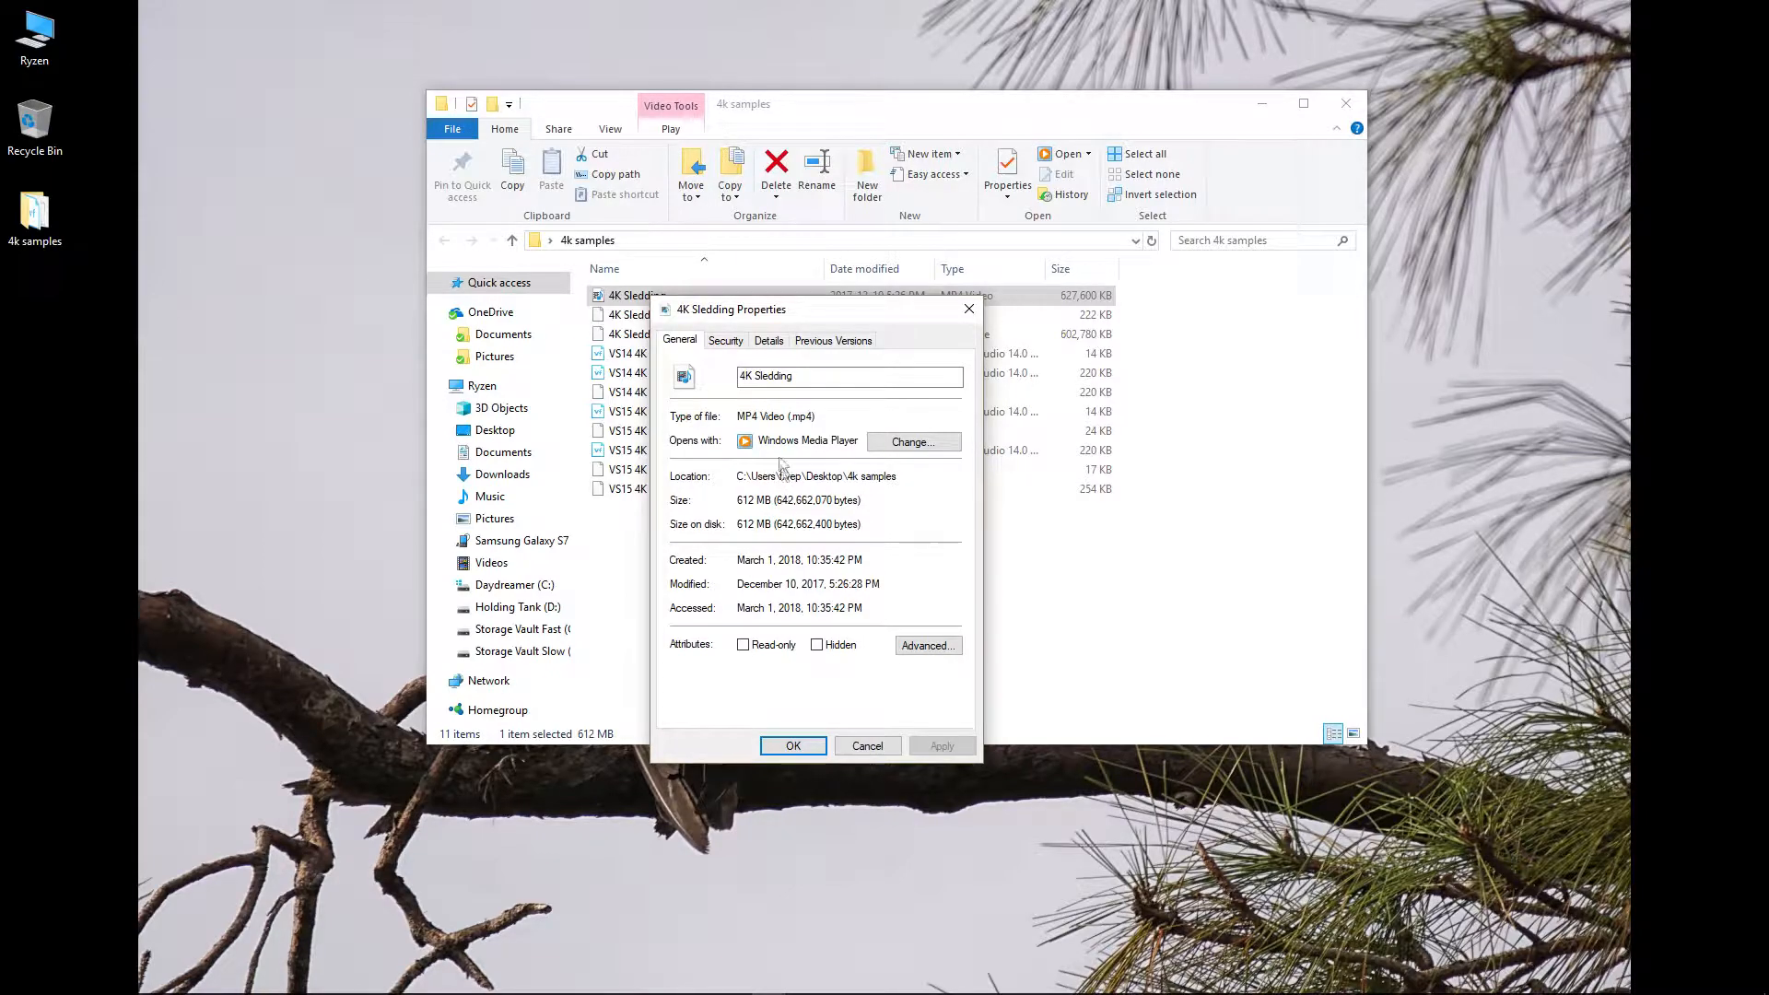
click(769, 341)
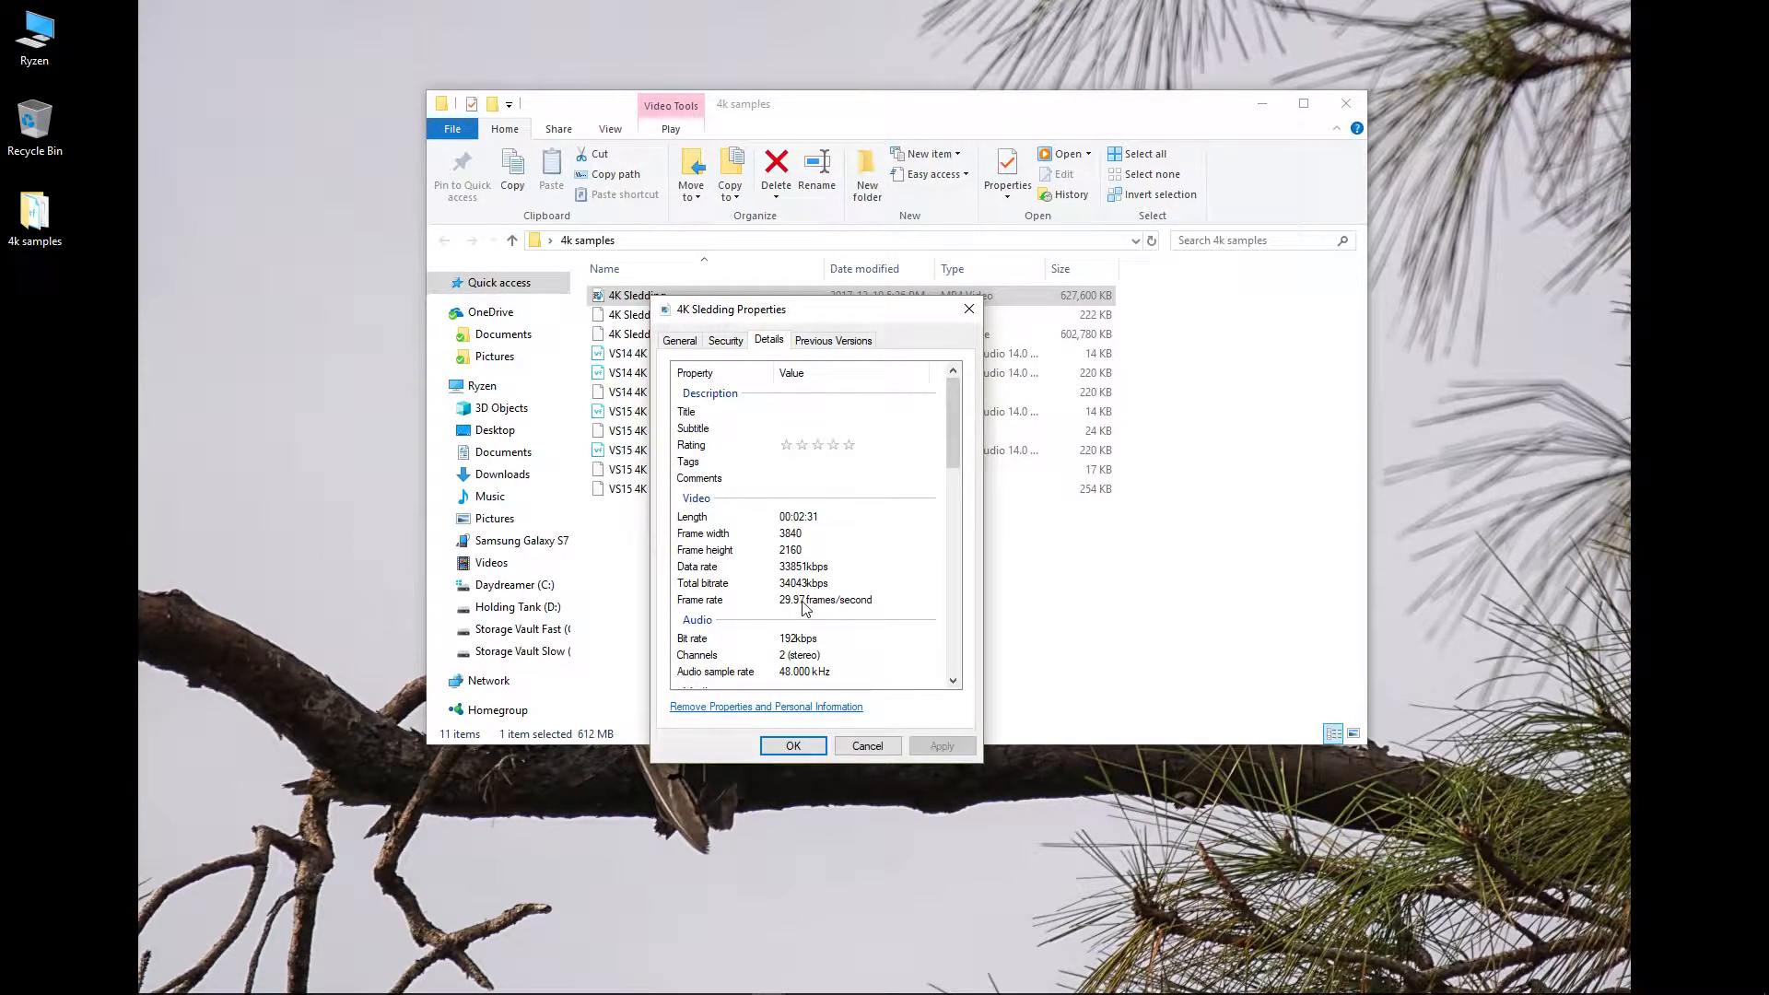
scroll(804, 605, down, 3)
click(821, 746)
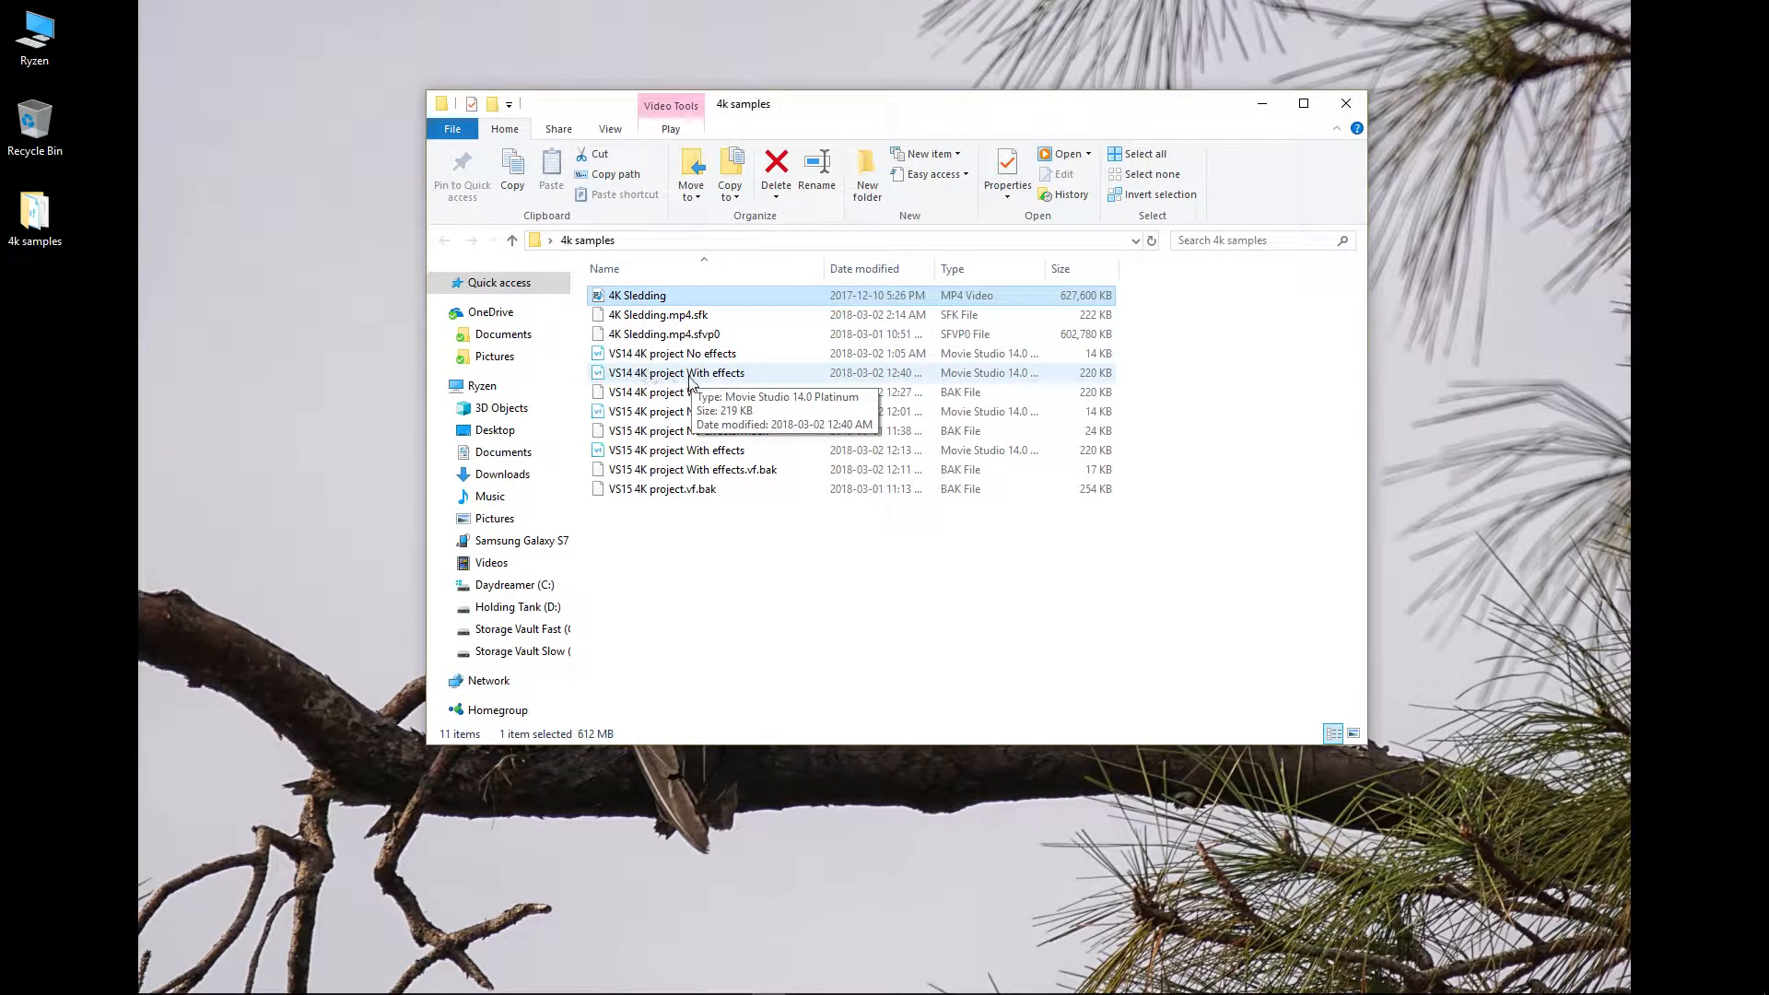
Load the 'VS14 4K project With effects' project into Movie Studio 14.
double_click(683, 375)
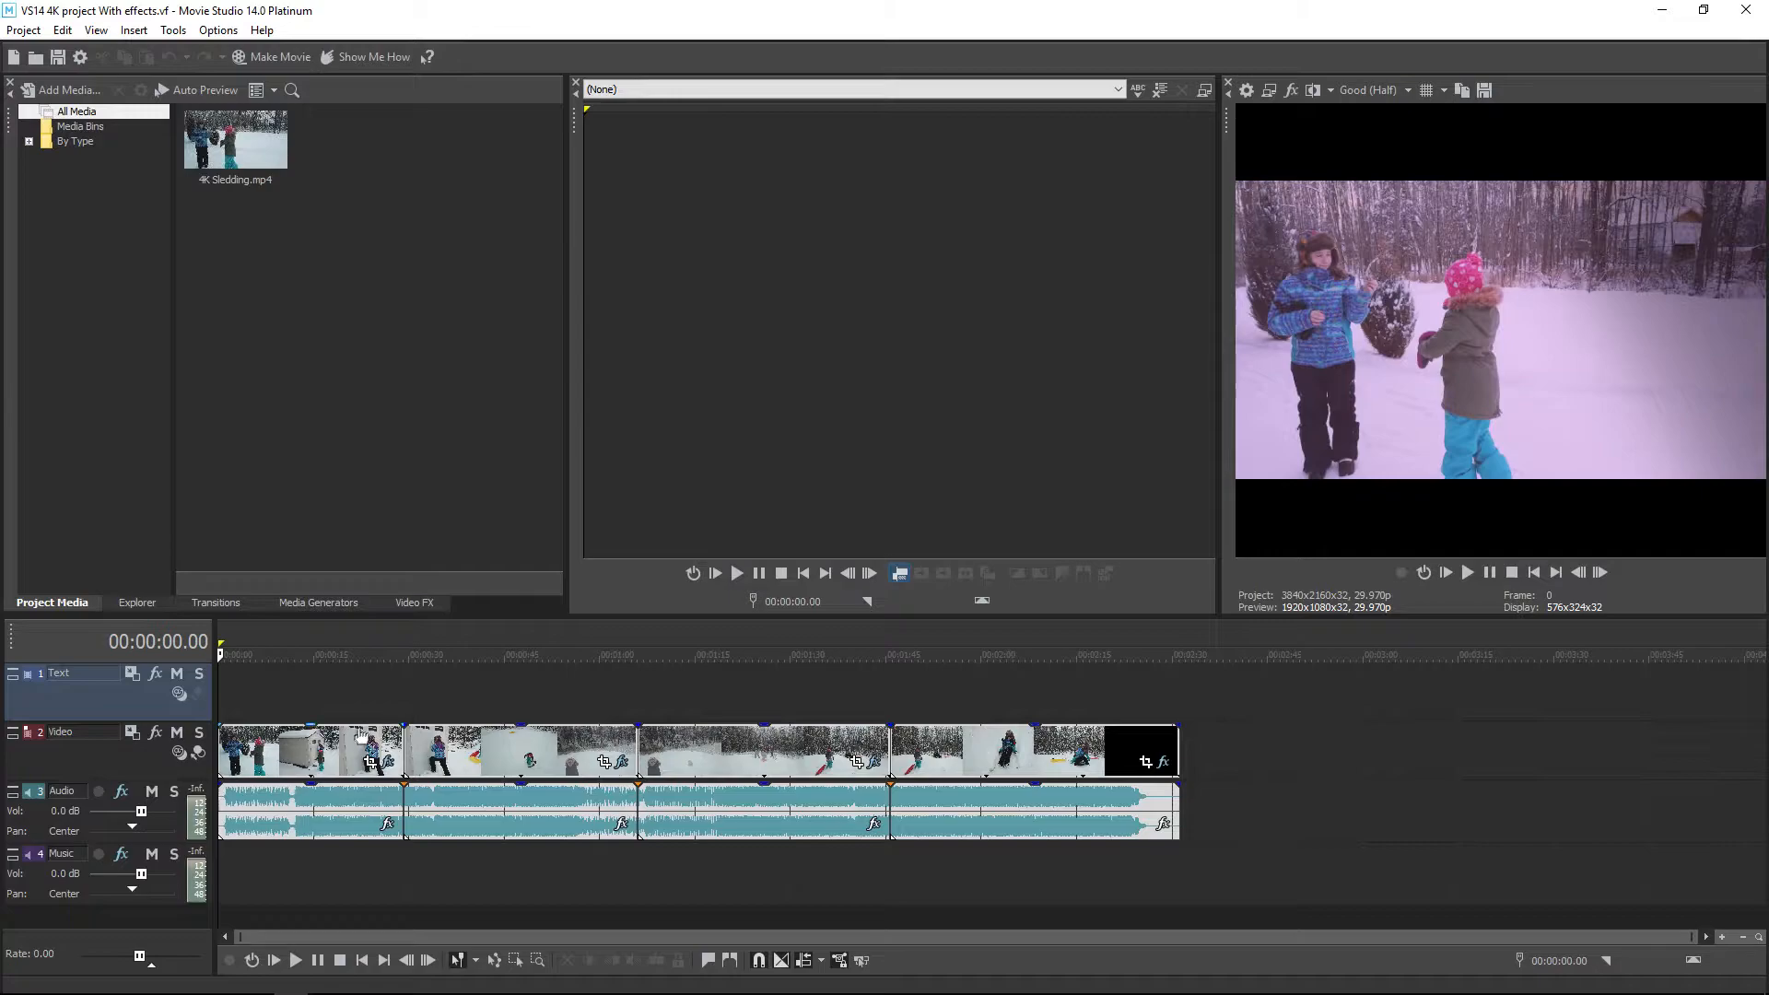
Inspect the QuickLooks, Mirror and Ignite Fluid Distortion event effects on the first three sections.
click(391, 769)
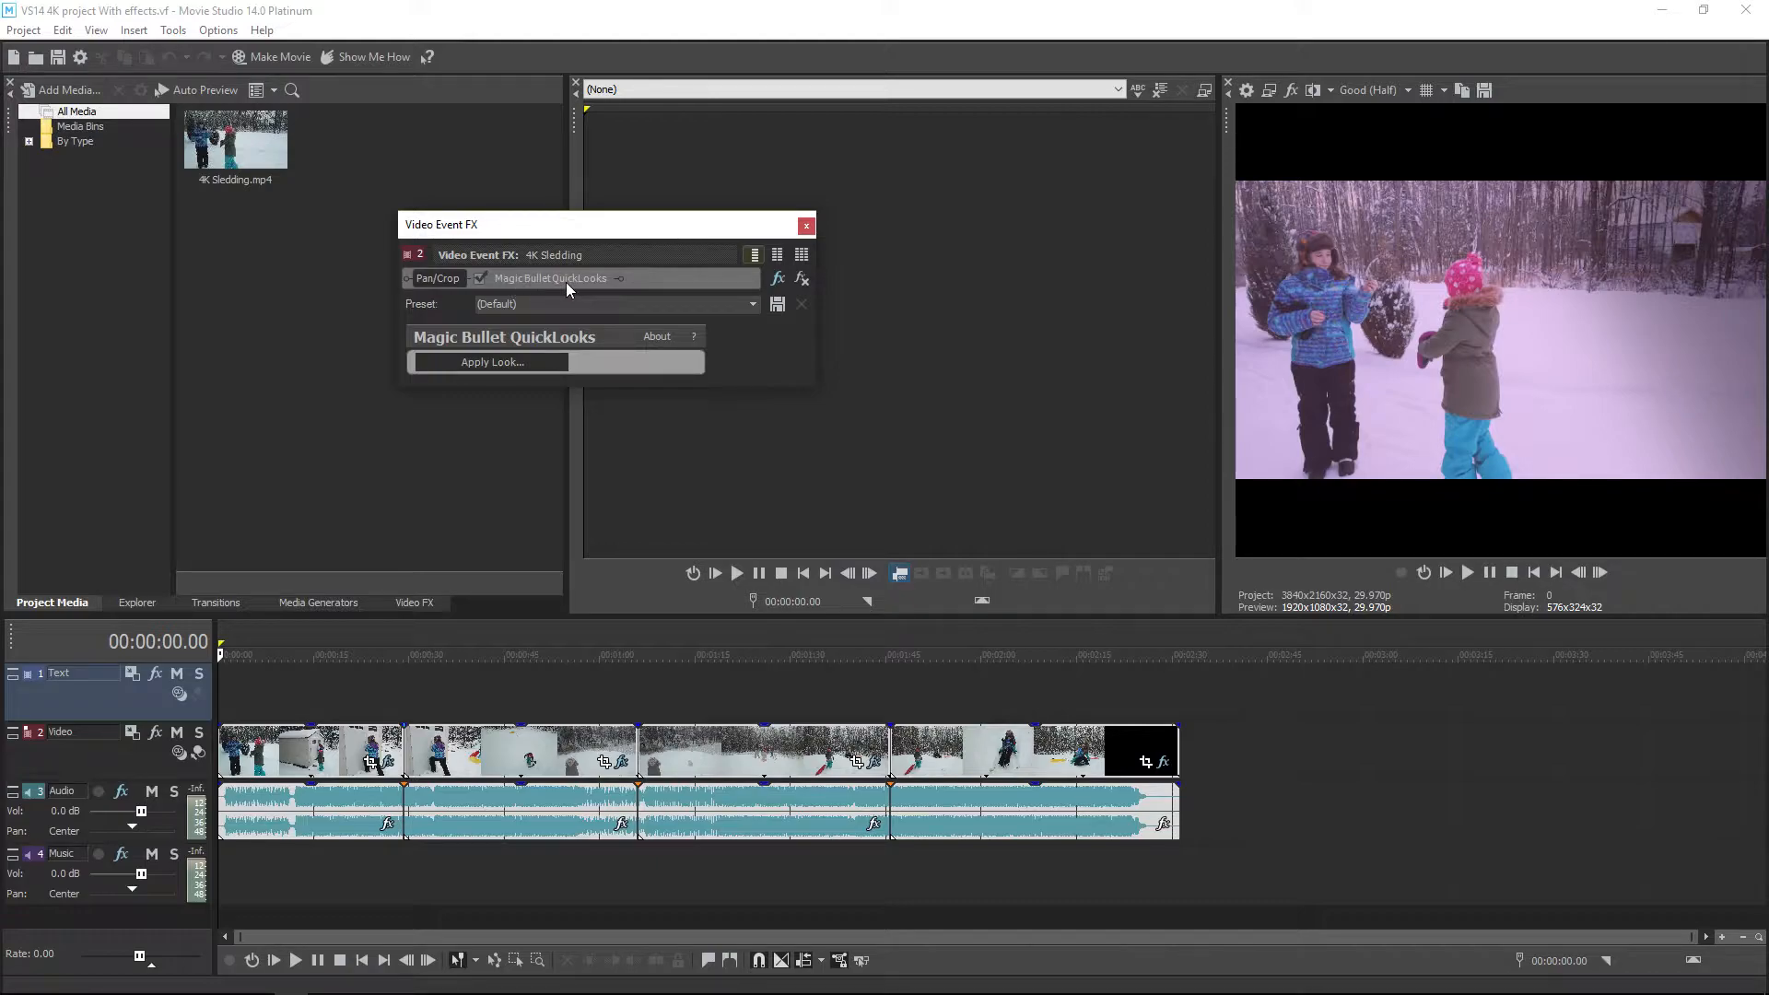
click(807, 227)
click(622, 765)
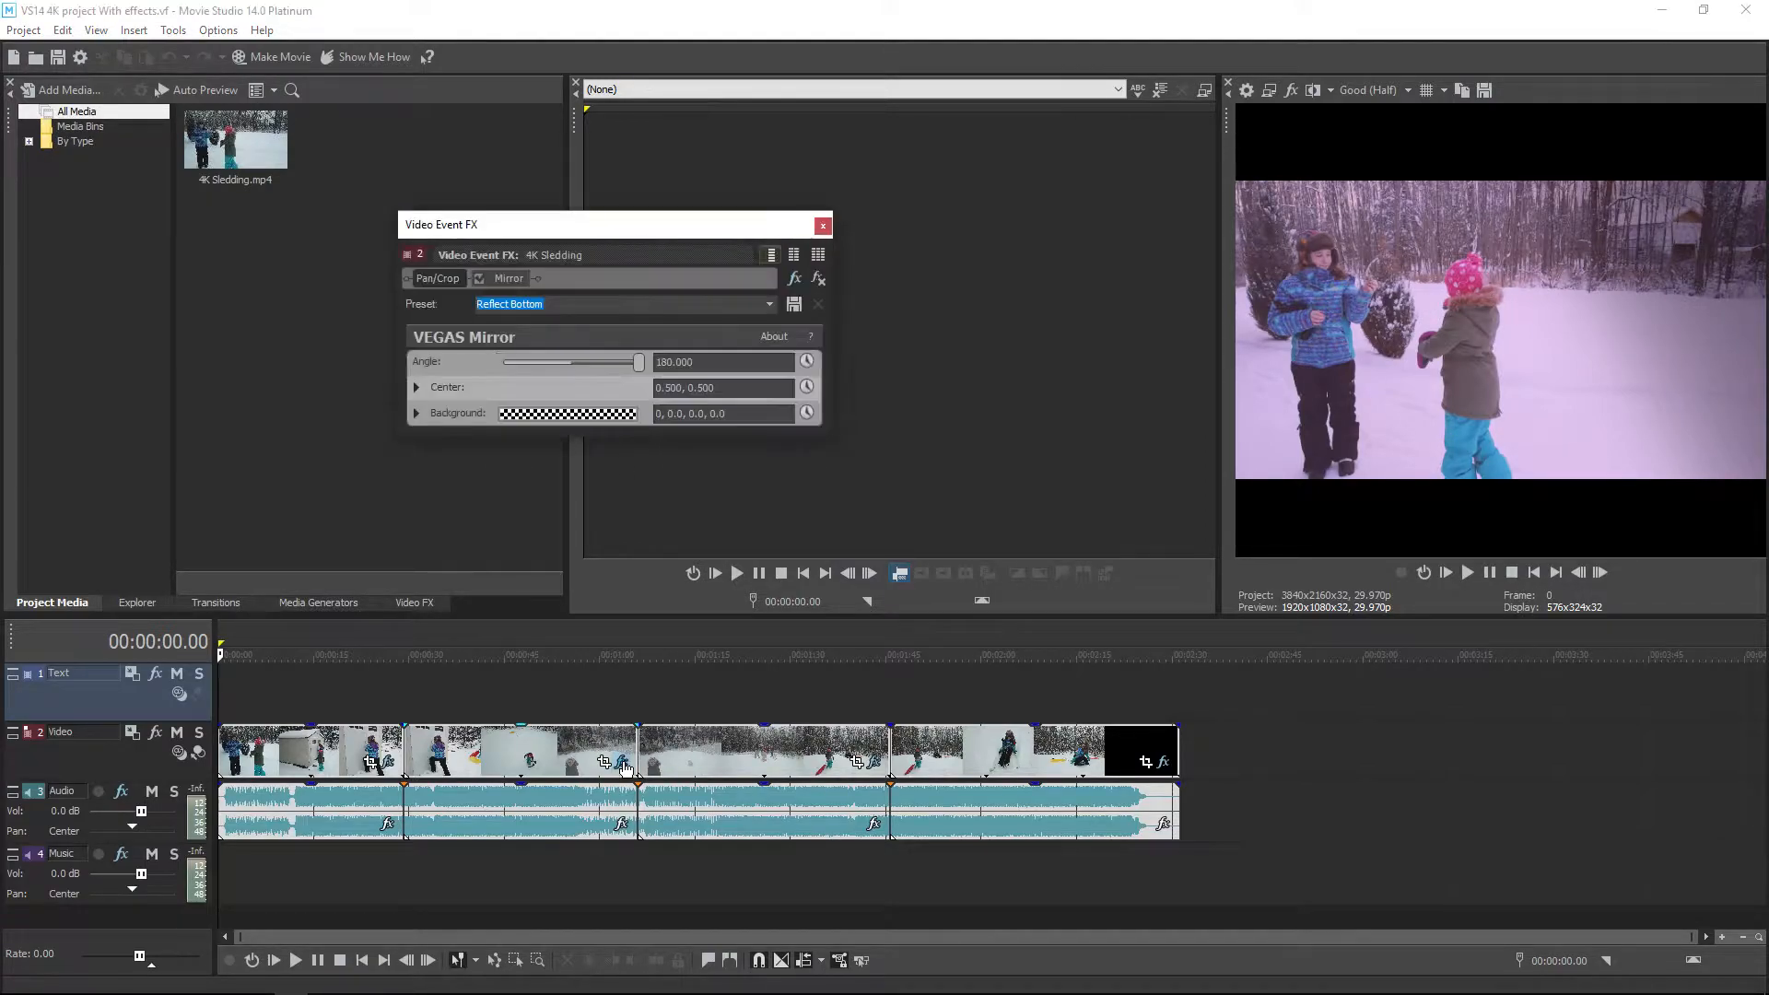
click(549, 691)
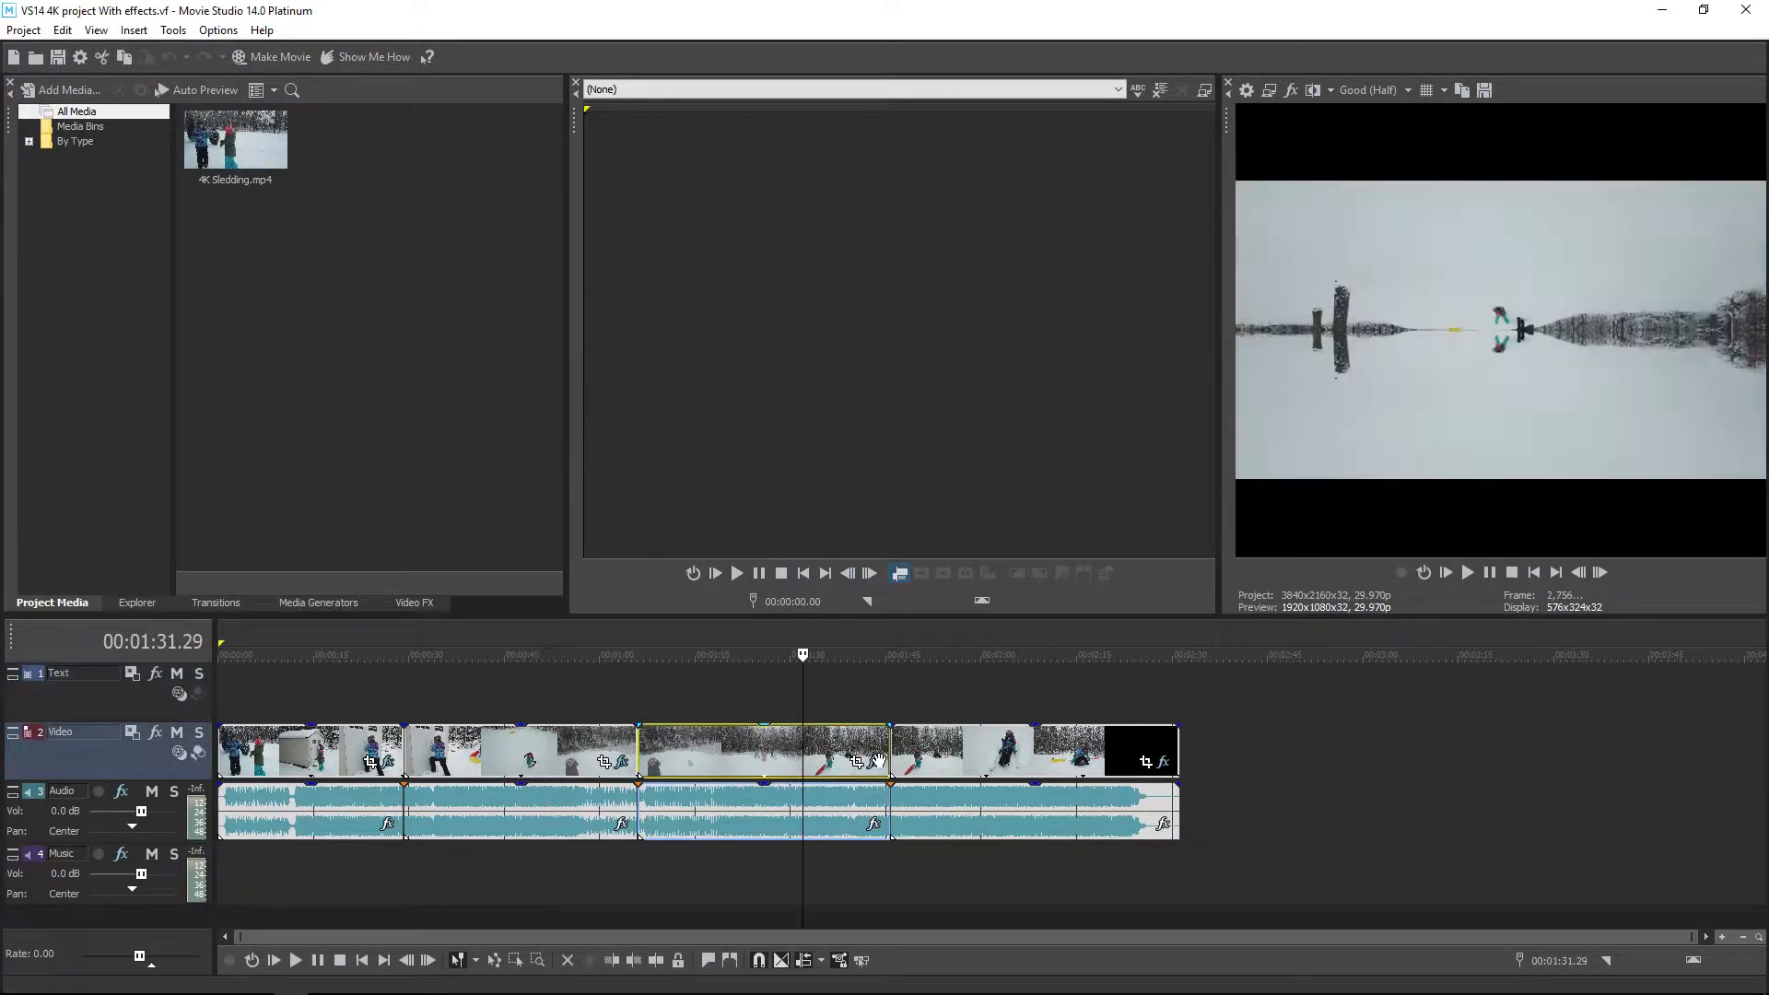
click(874, 764)
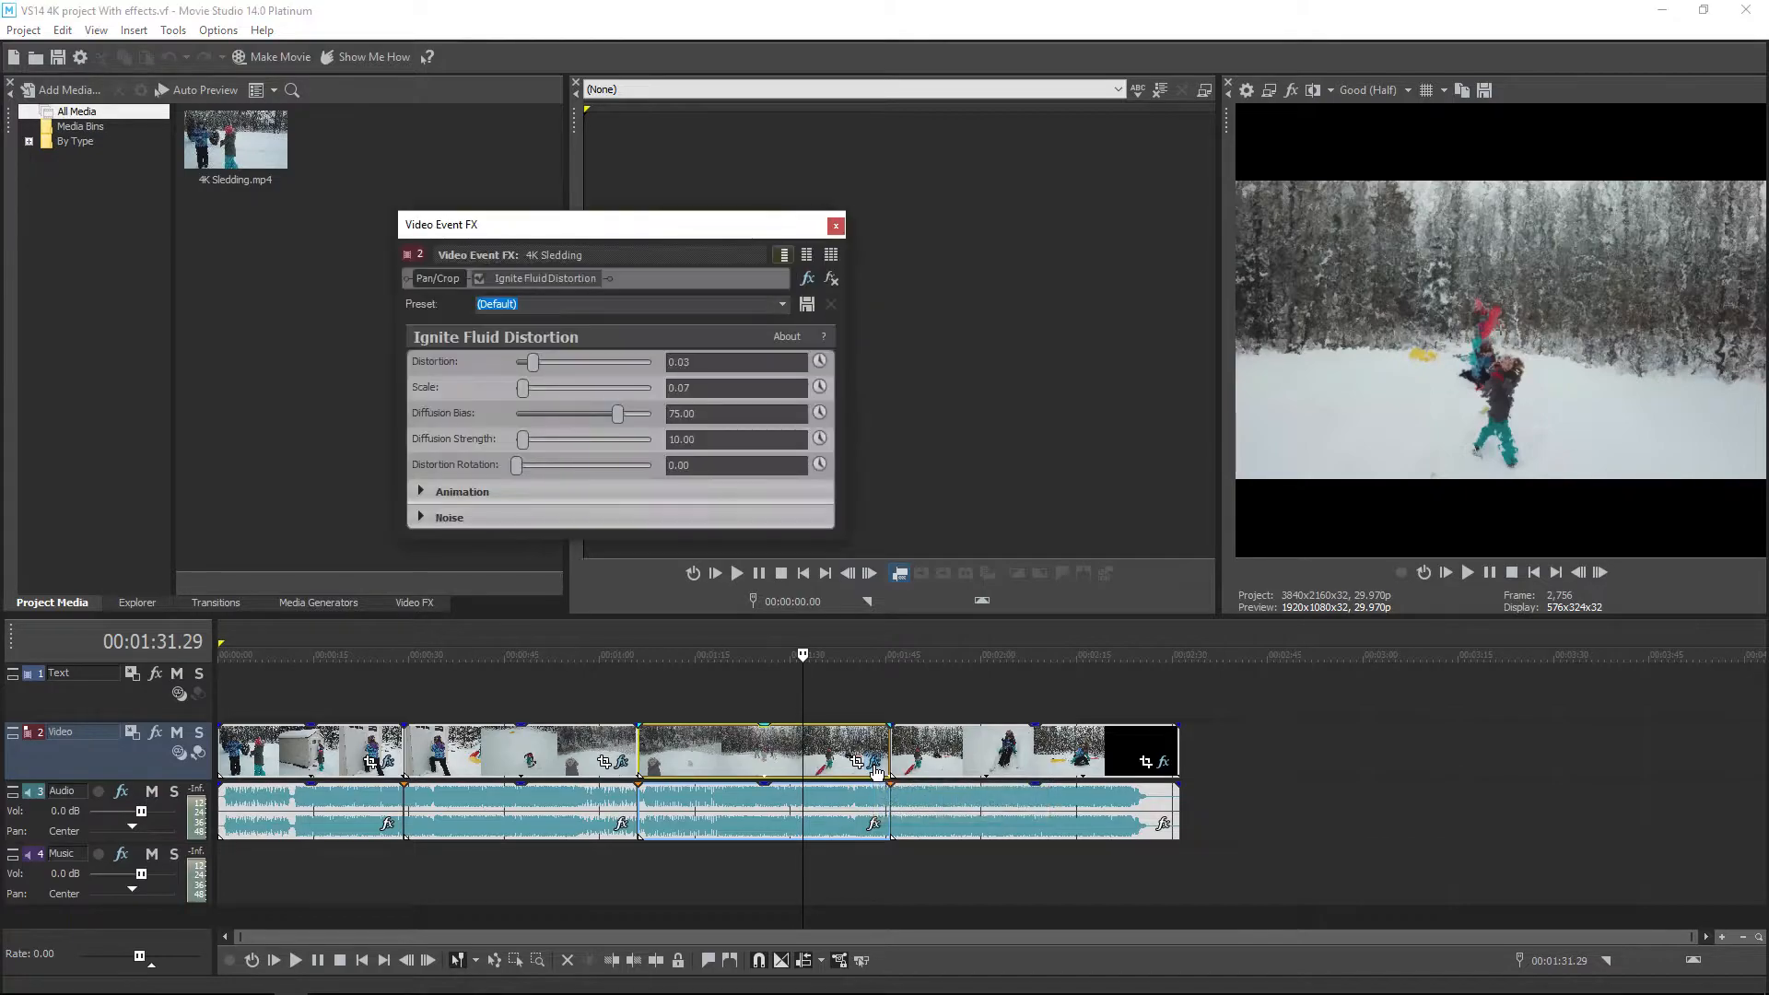